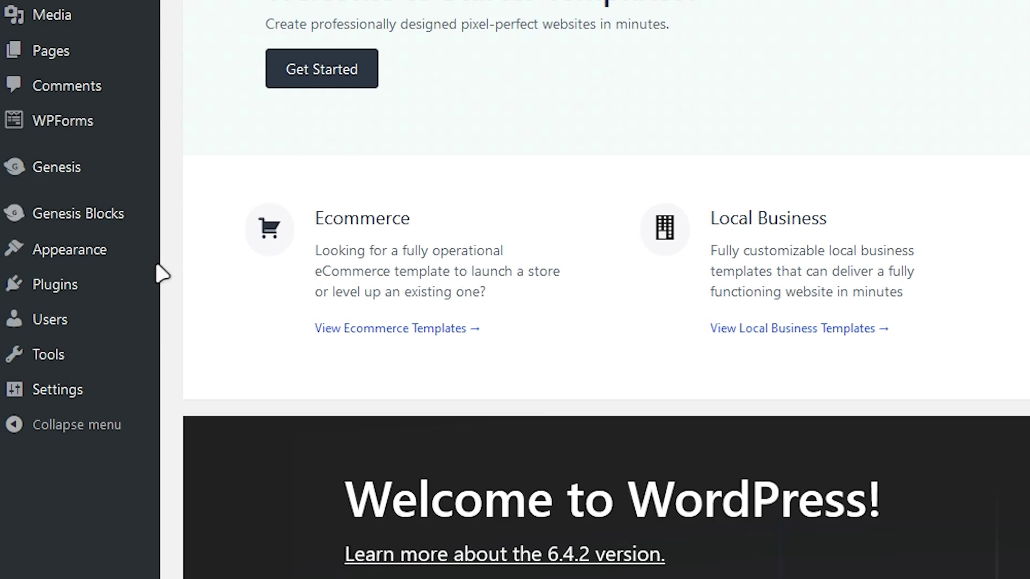
Search the plugin directory for 'google site kit' and install Site Kit by Google.
mouse_move(31, 320)
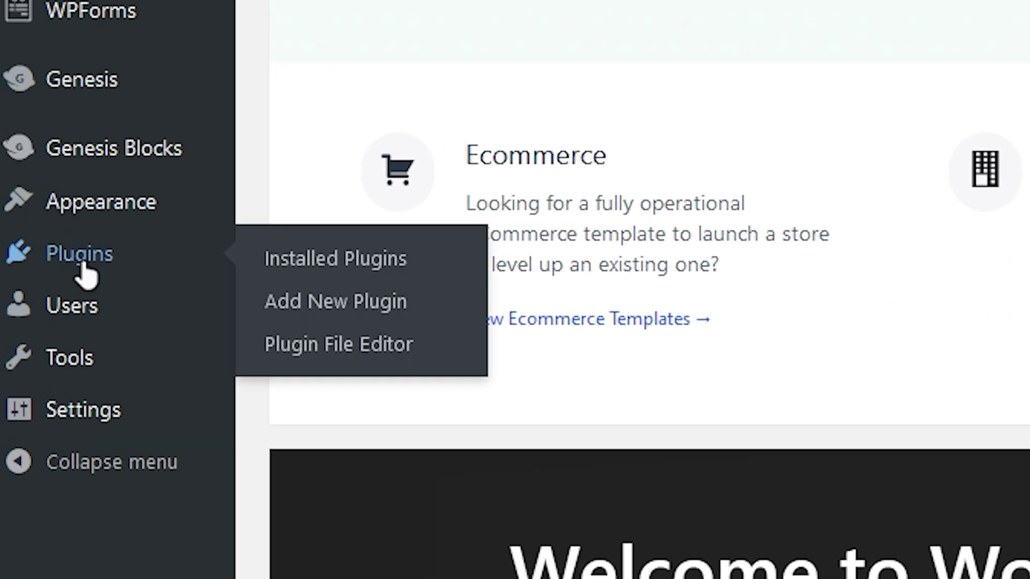
left_click(328, 316)
left_click(885, 127)
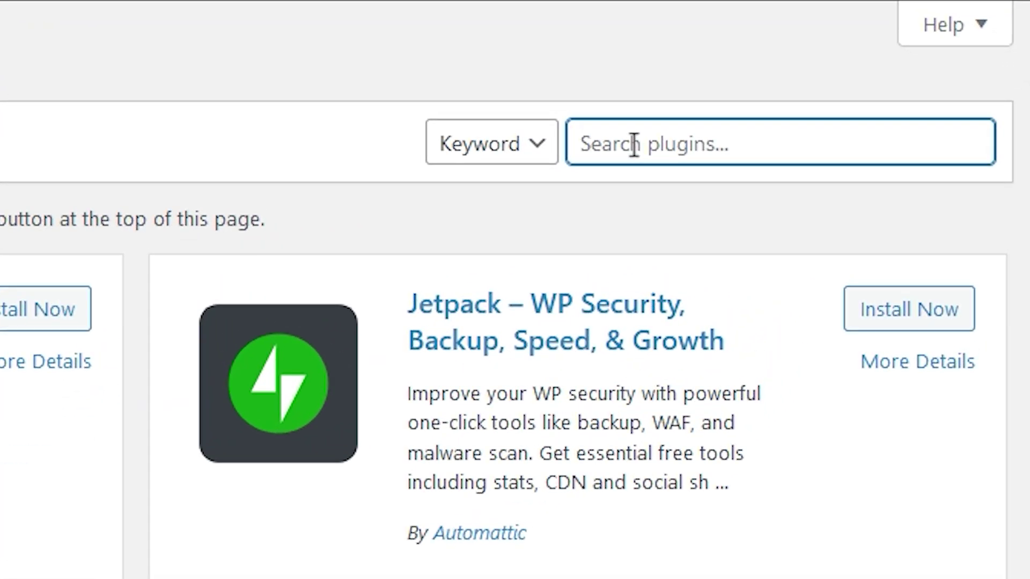
type("google site kit")
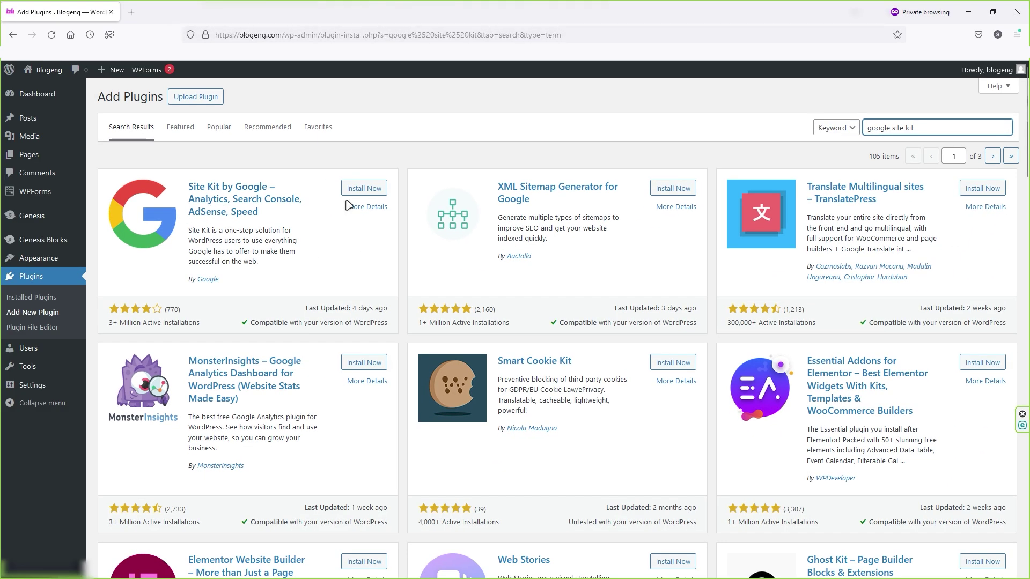
left_click(362, 188)
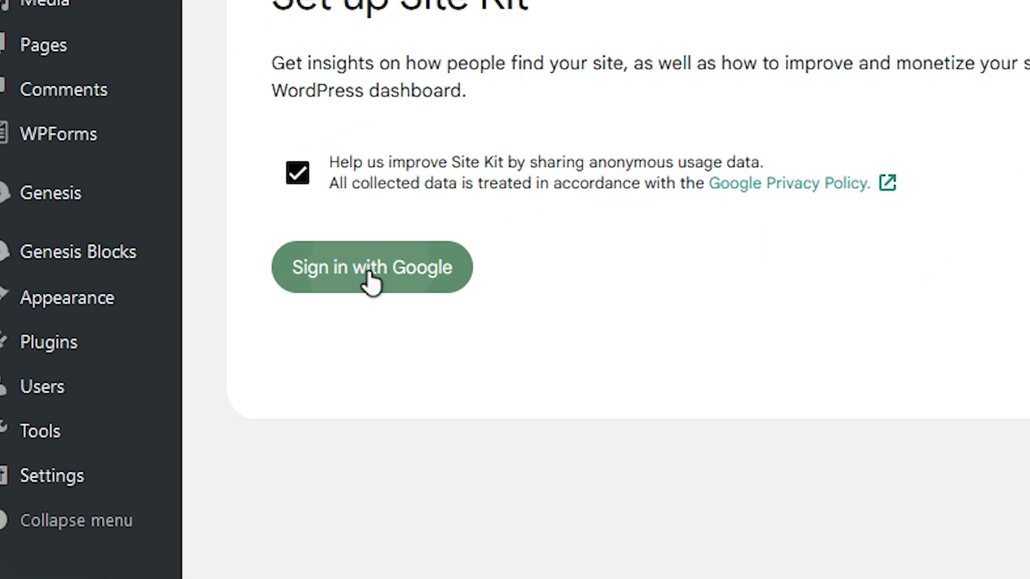
Sign in with Google, grant Site Kit the extra account access, and pass the verified ownership step.
left_click(169, 274)
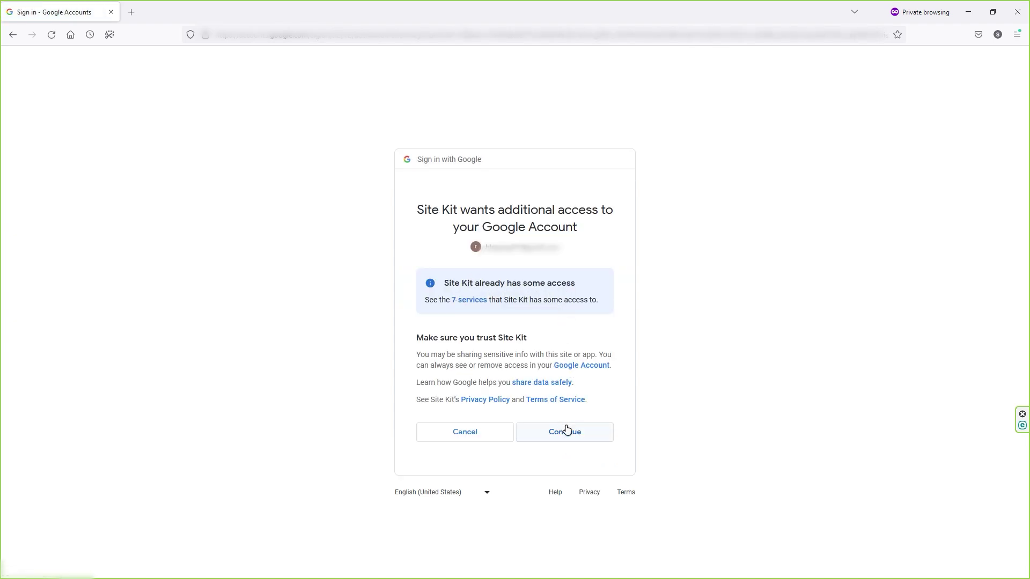
left_click(570, 435)
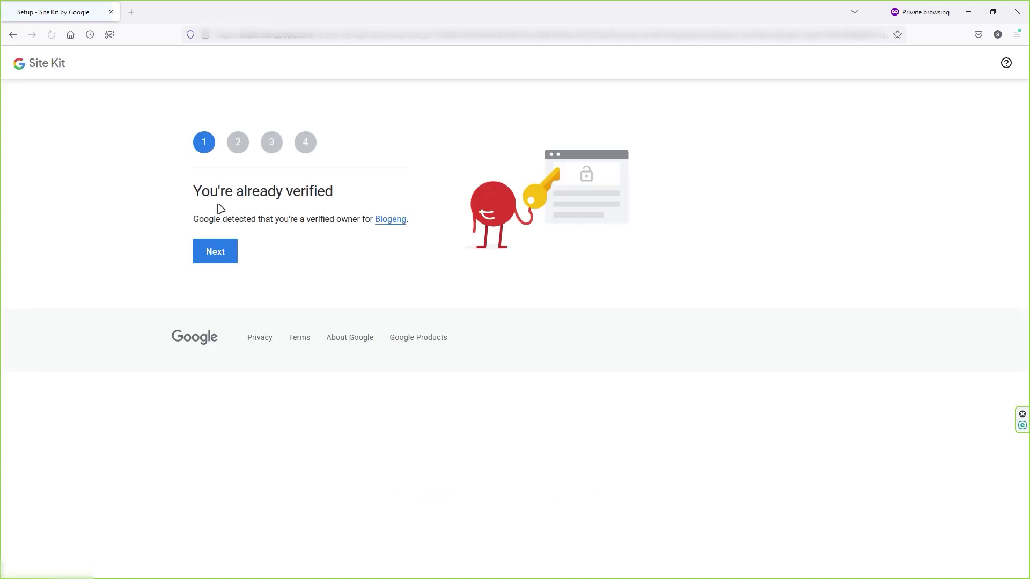
left_click(225, 255)
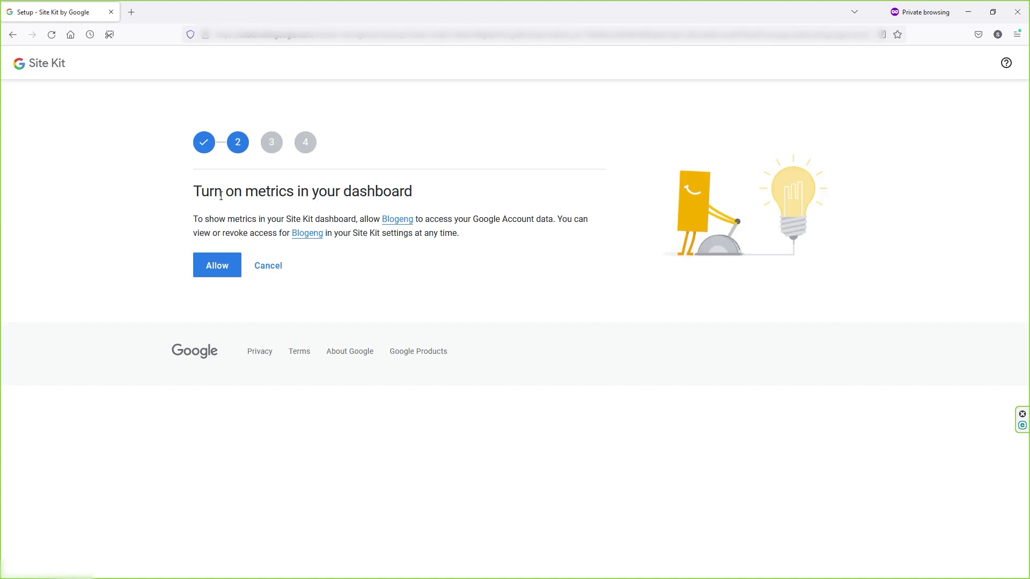
Allow dashboard metrics, have Google add the site to Search Console, and continue to Analytics.
left_click(224, 266)
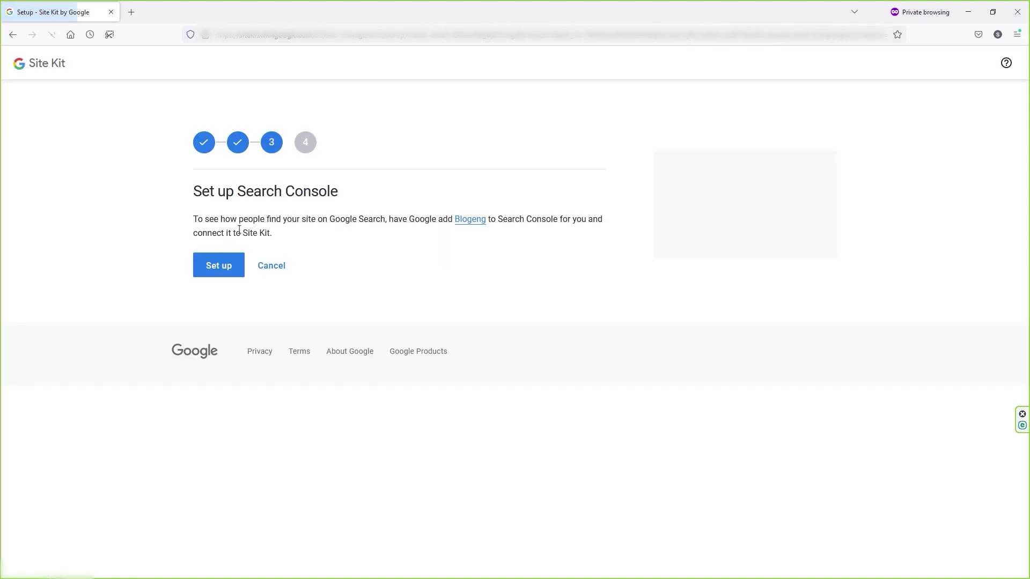
left_click(227, 270)
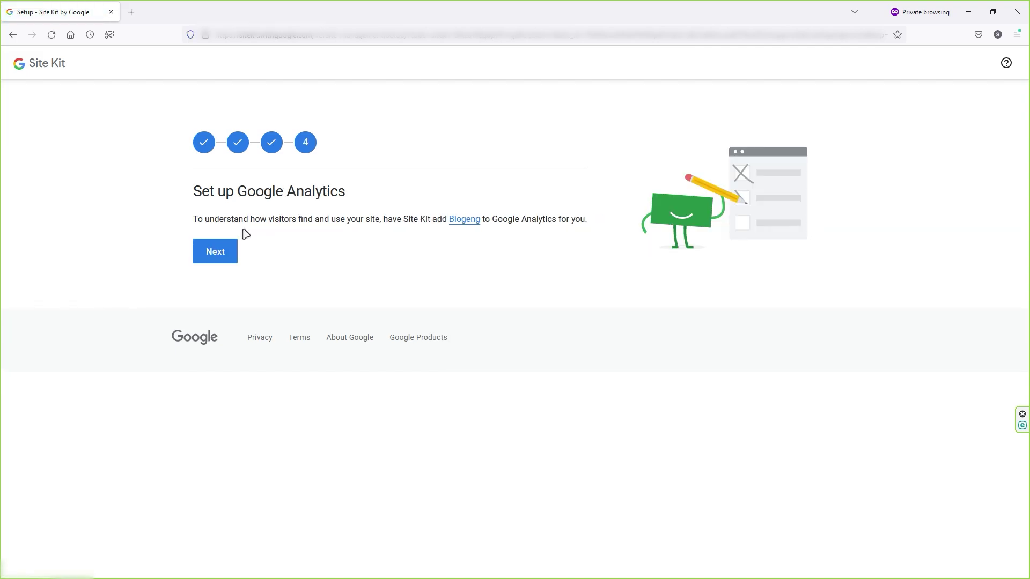
left_click_drag(285, 193, 334, 193)
left_click(341, 190)
Create the Analytics account with country India and allow Site Kit to edit Analytics management entities.
left_click(211, 258)
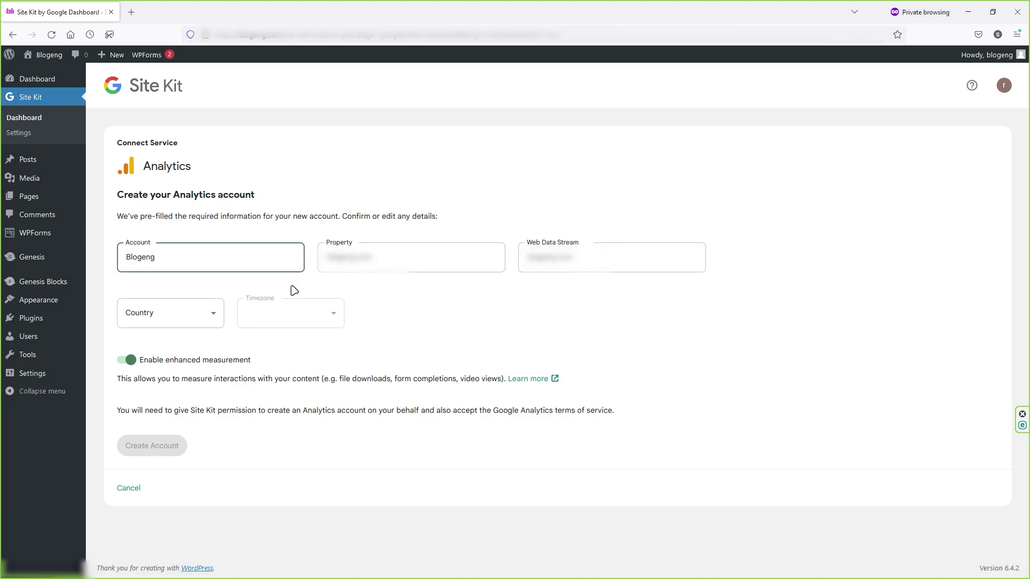
left_click(209, 312)
scroll(198, 202, "down", 20)
left_click(161, 81)
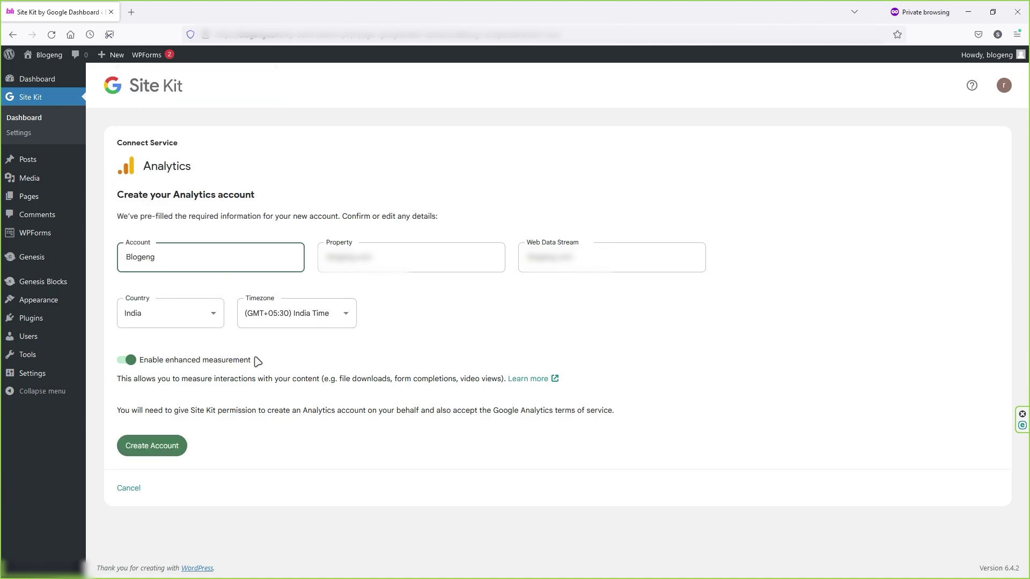
left_click(153, 447)
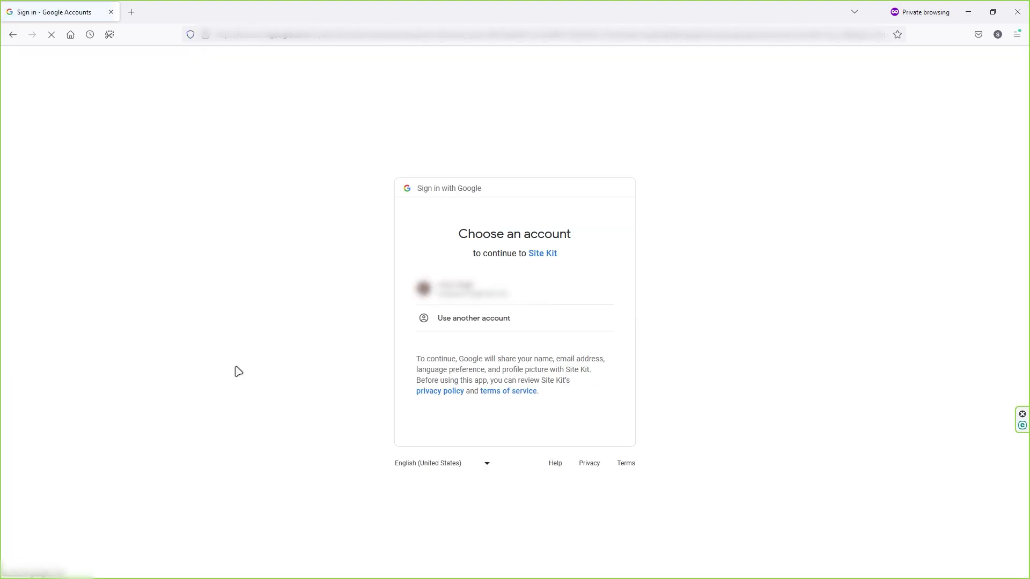
left_click(517, 292)
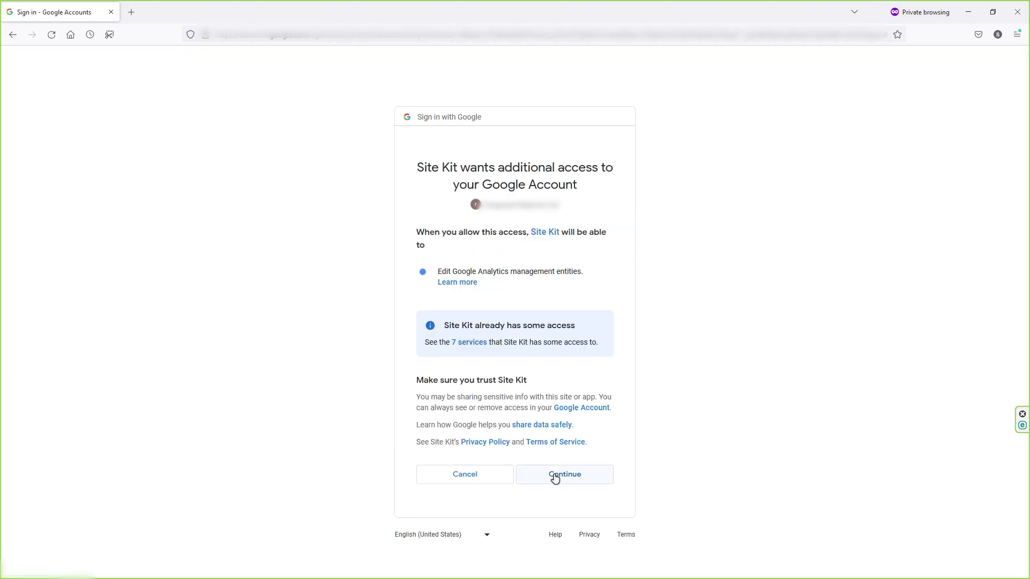
left_click(556, 476)
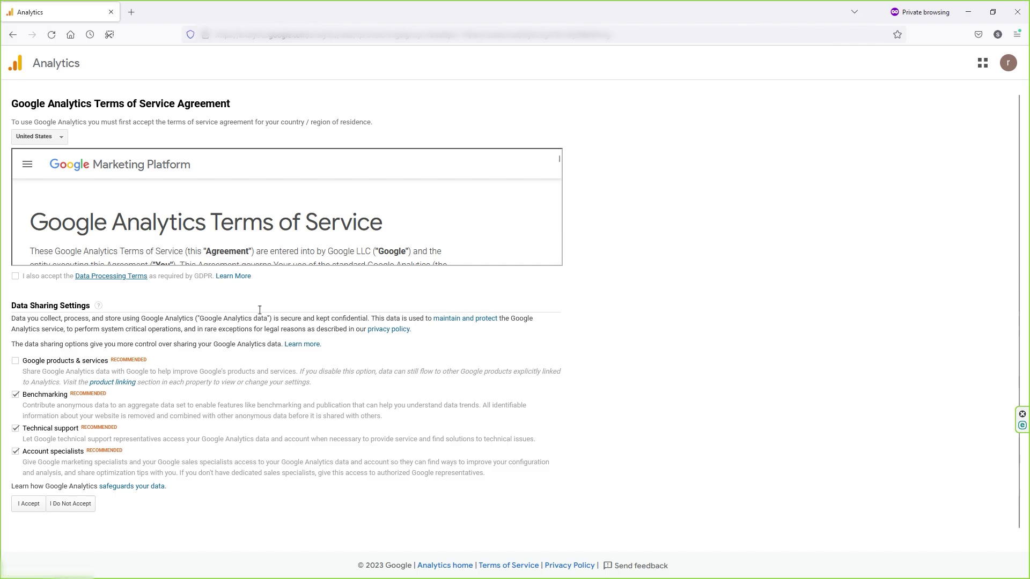
Set the Terms of Service country to India.
scroll(214, 171, "down", 20)
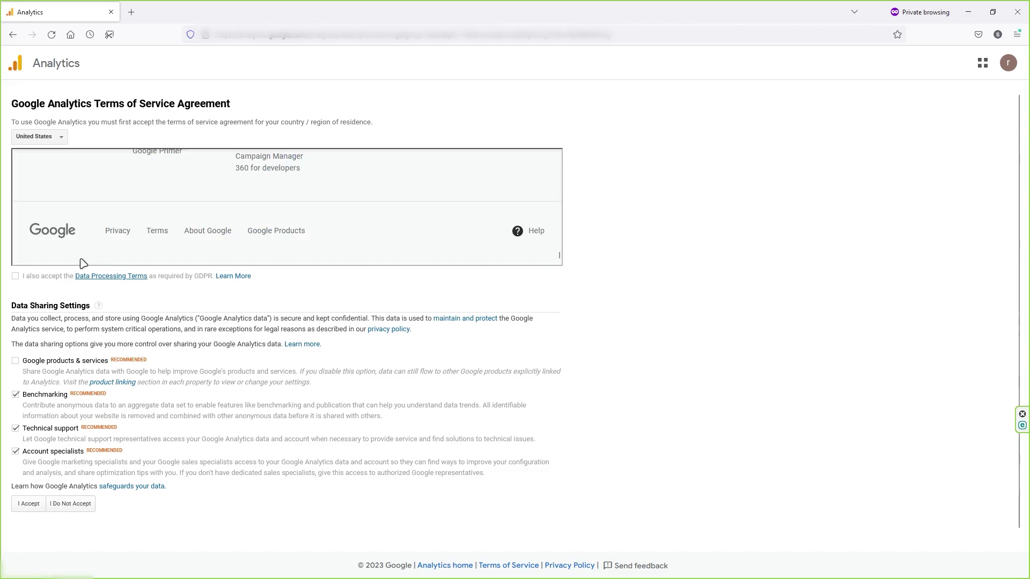
scroll(94, 231, "down", 1)
left_click(46, 133)
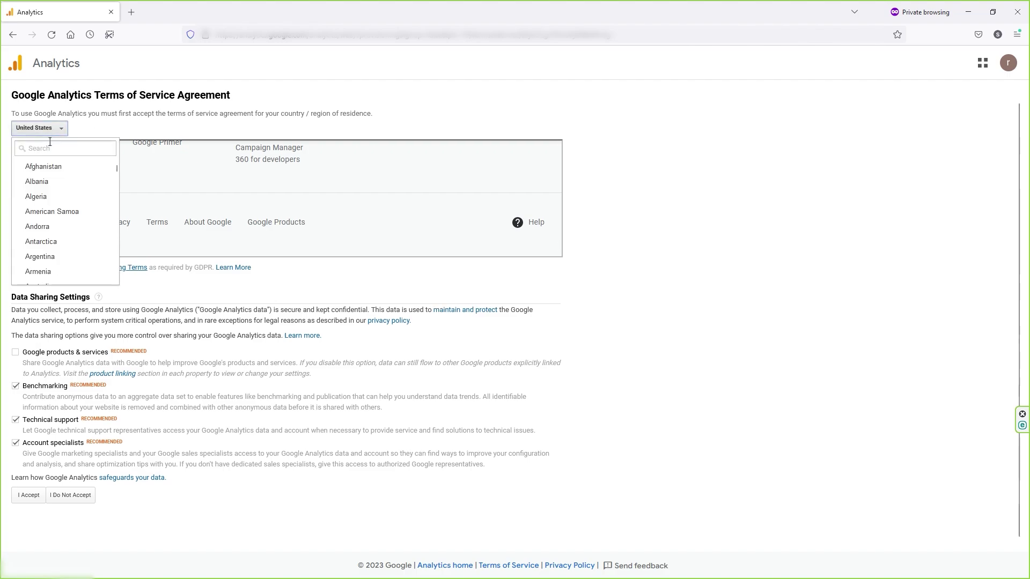
left_click(50, 148)
type("india")
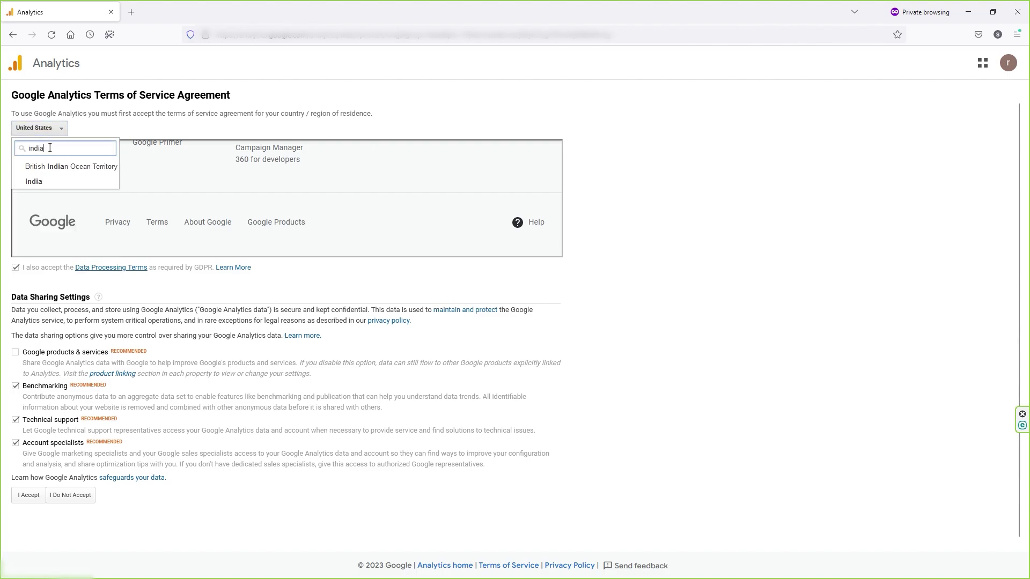
left_click(35, 181)
Enable sharing with Google products & services, tick the Controller data protection terms, and accept.
scroll(373, 207, "down", 10)
left_click_drag(559, 159, 566, 260)
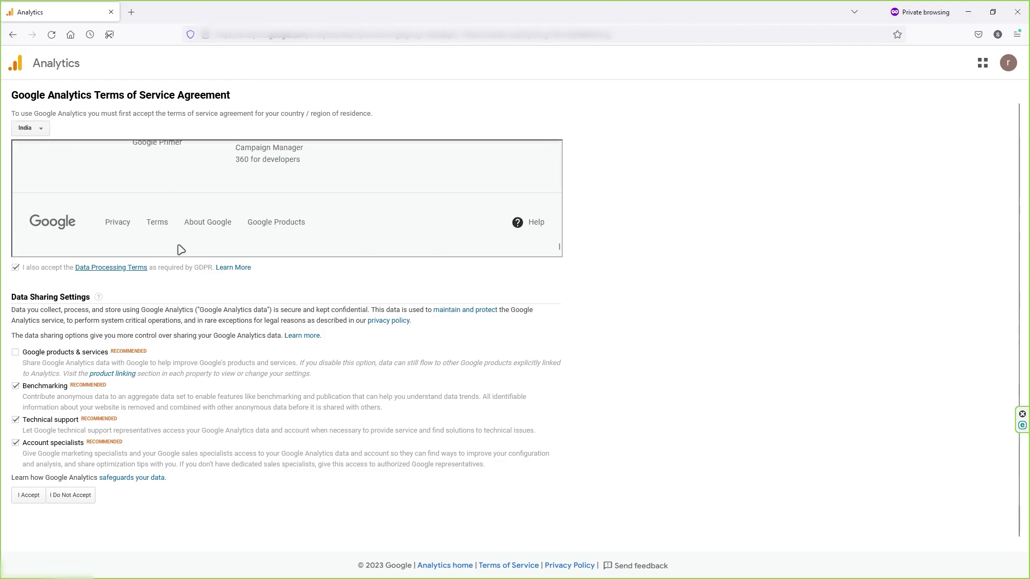
left_click(16, 352)
scroll(205, 368, "down", 5)
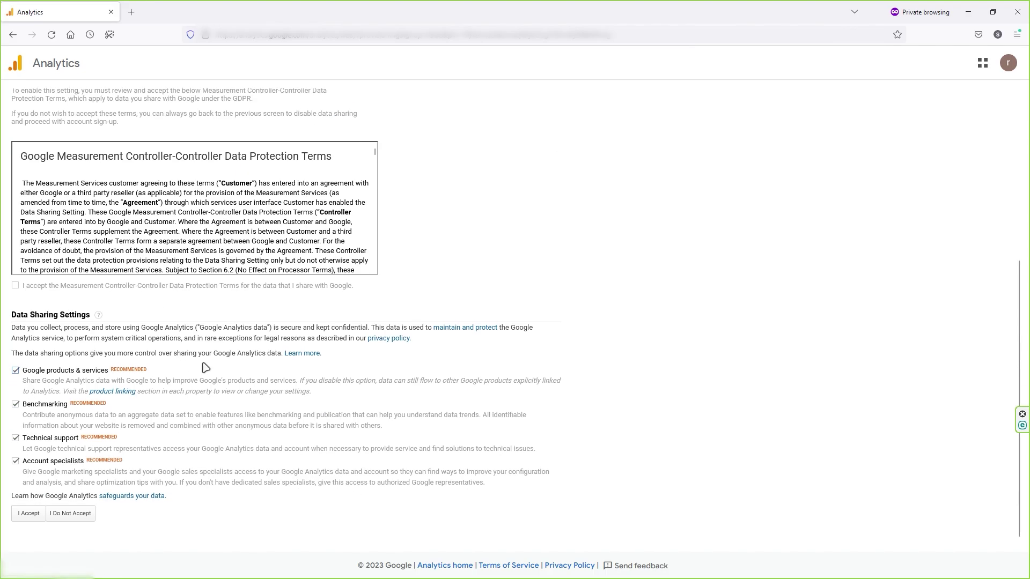
left_click(25, 515)
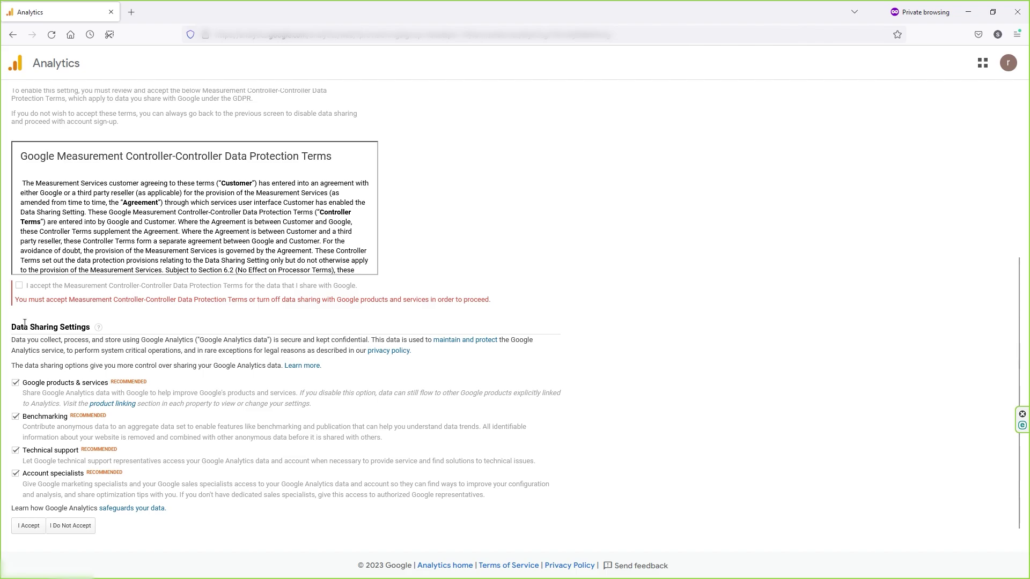
left_click(18, 287)
left_click(28, 516)
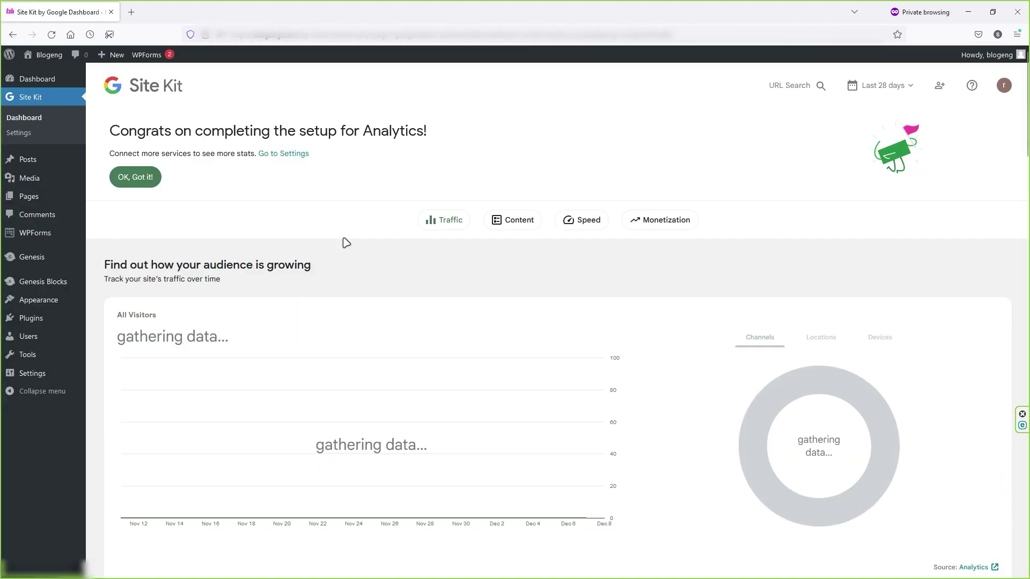
Scroll through the Site Kit dashboard's Analytics widgets, which are still gathering data.
scroll(417, 321, "down", 9)
scroll(536, 322, "up", 9)
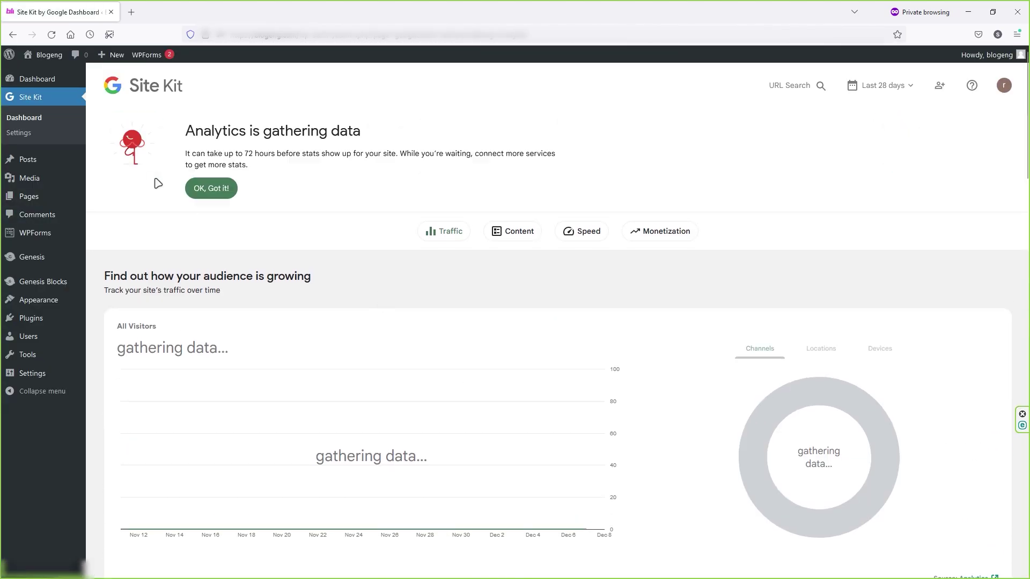
scroll(275, 277, "down", 2)
Search Google for 'google search console' in a new tab and open Search Console.
left_click(131, 11)
type("goo")
key("Down")
key("Return")
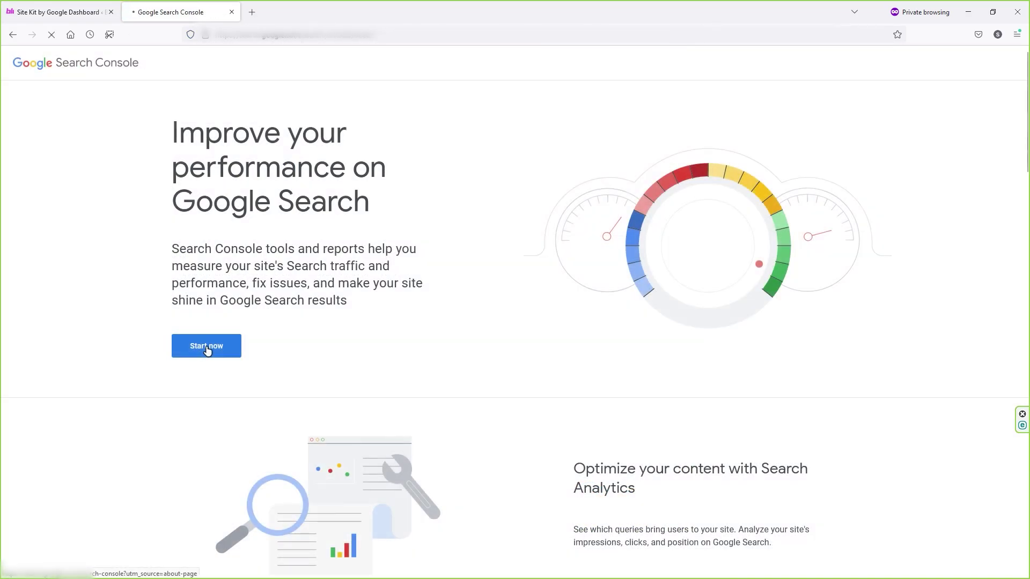
left_click(209, 349)
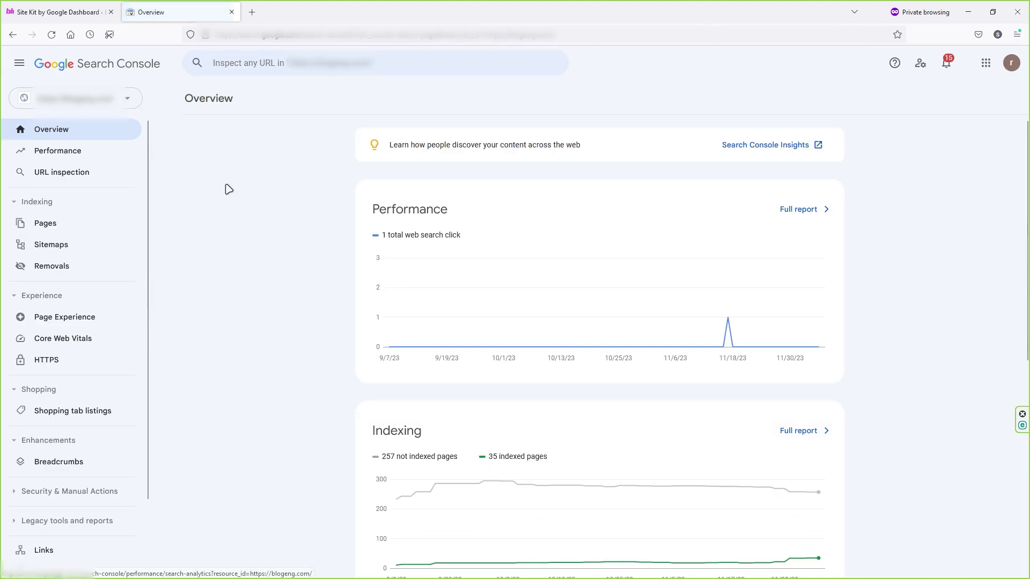
Open the Sitemaps report and view /sitemap_index.xml, which shows Couldn't fetch.
left_click(131, 100)
left_click(198, 223)
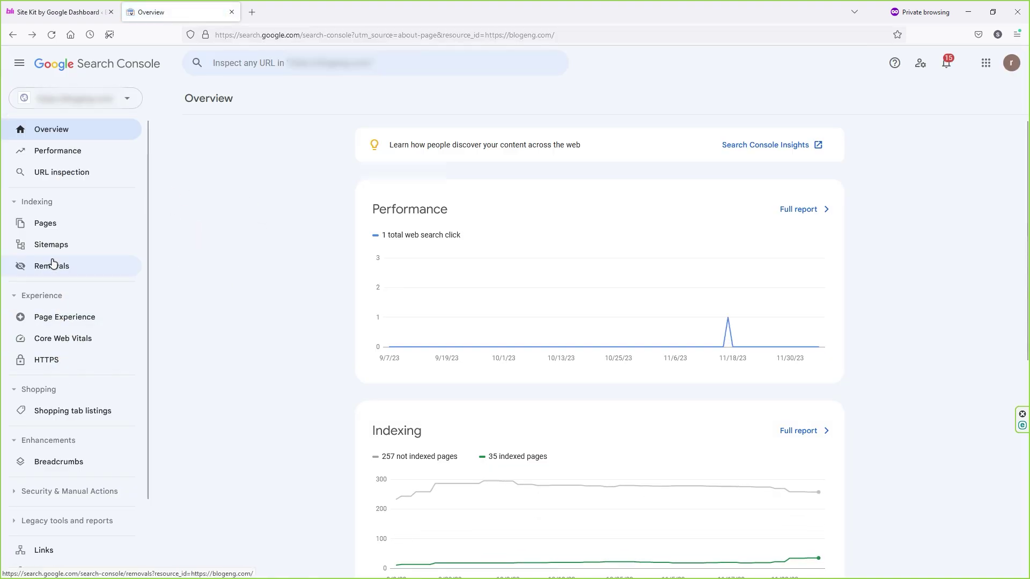
left_click(107, 249)
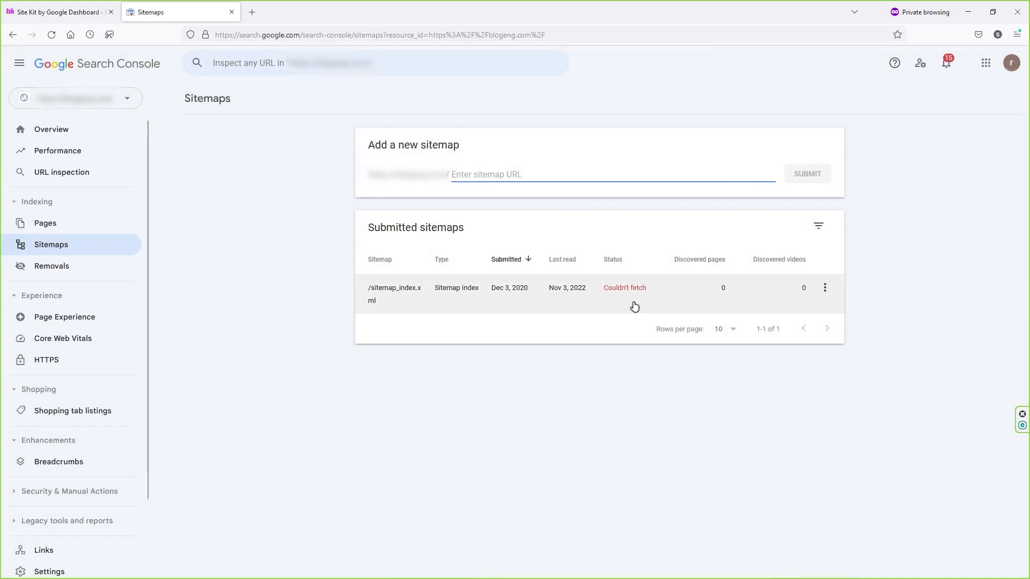
left_click(627, 293)
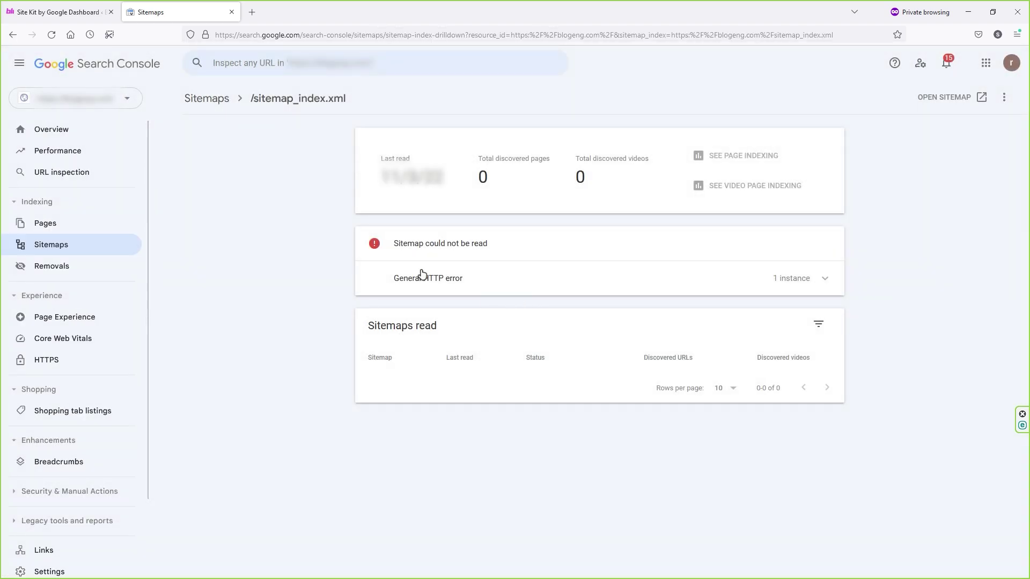